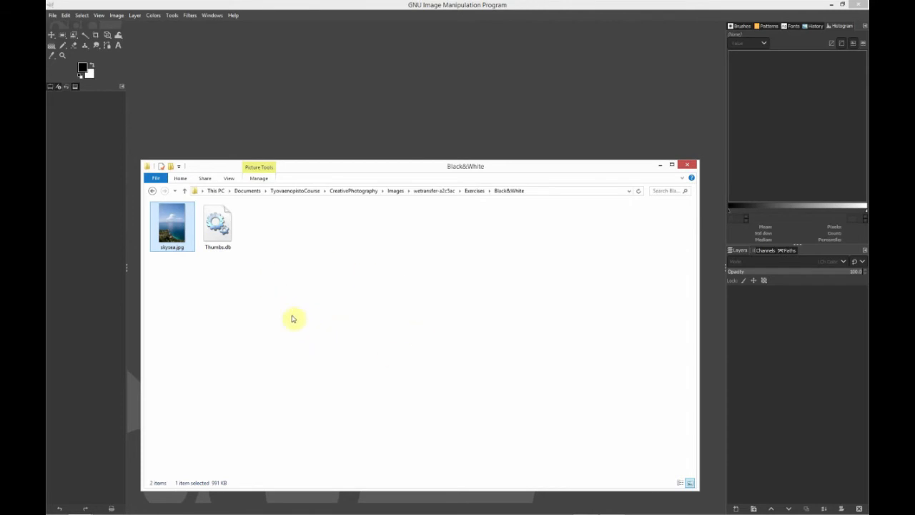
Open skysea.jpg from the Black&White folder in GIMP and duplicate its layer
drag(172, 236, 327, 127)
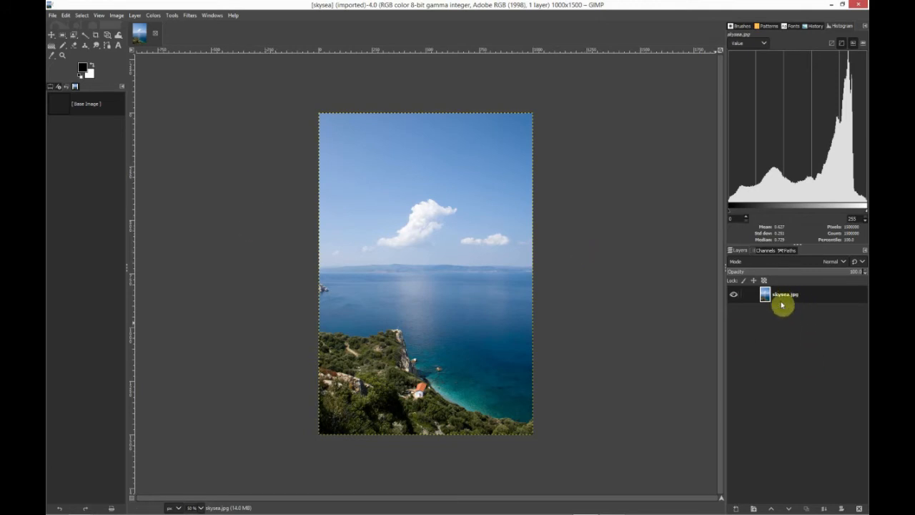
click(810, 509)
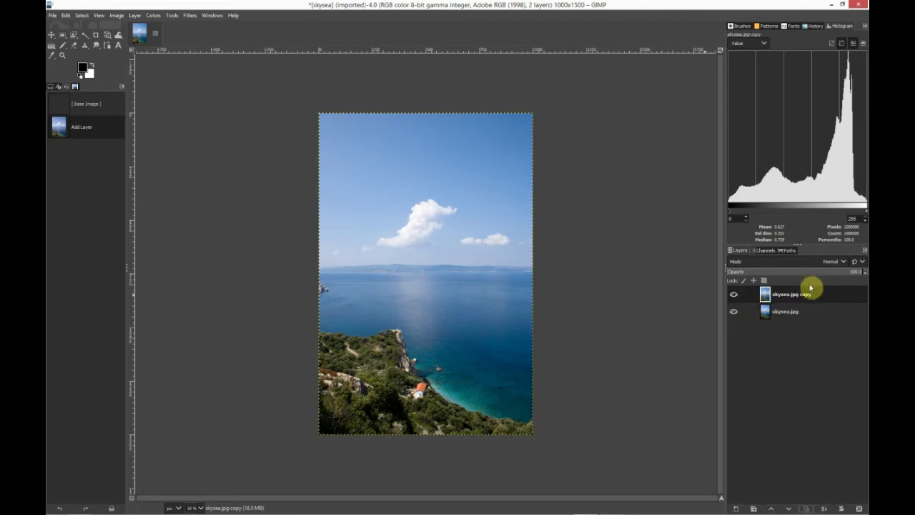
Desaturate the skysea.jpg copy layer with Hue-Saturation by setting the master saturation to -100
click(152, 16)
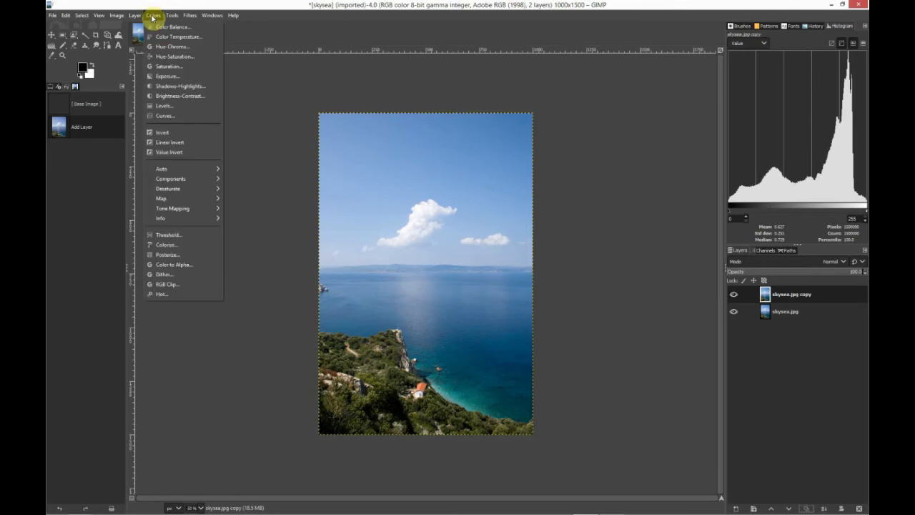
click(175, 56)
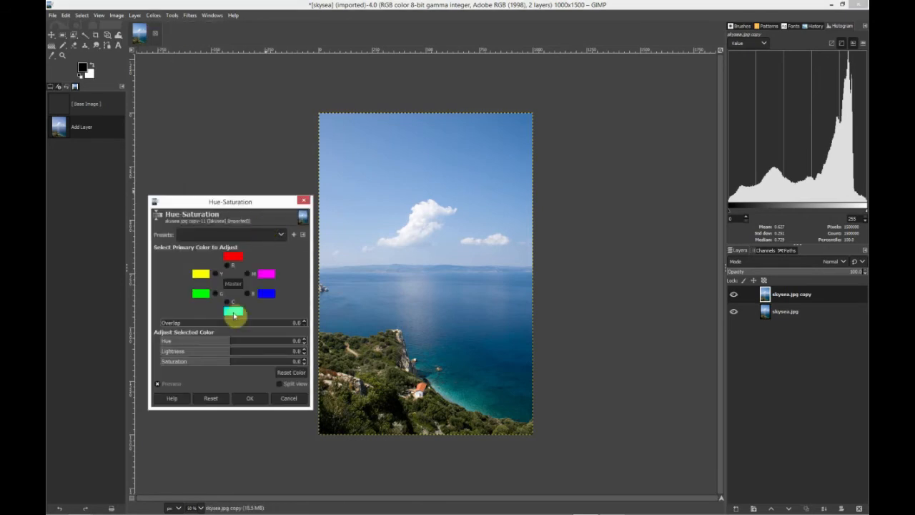
drag(232, 365, 152, 365)
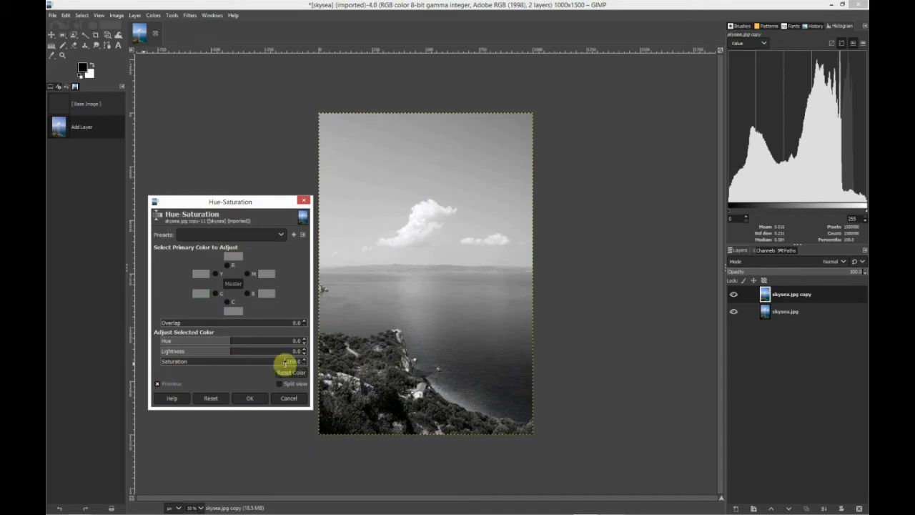
click(249, 398)
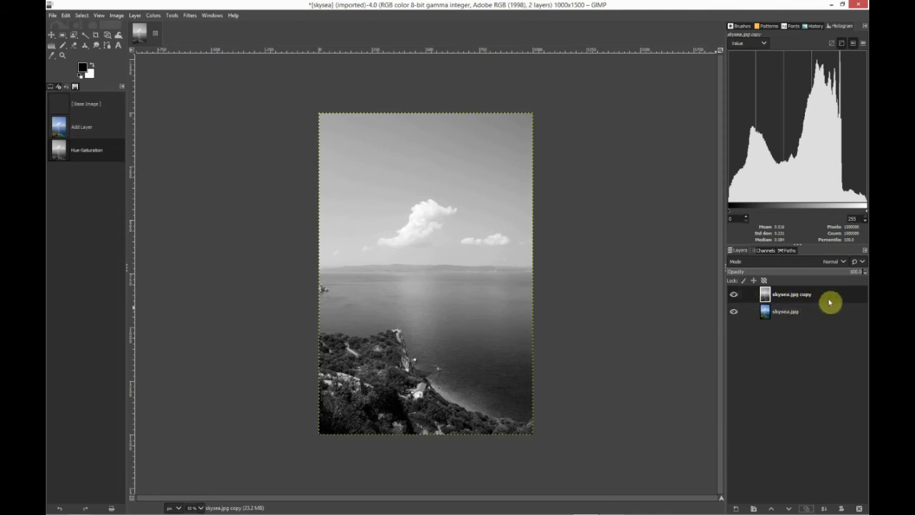
Set the grey copy layer's blend mode to HSL Color and duplicate the original skysea.jpg layer beneath it
click(835, 262)
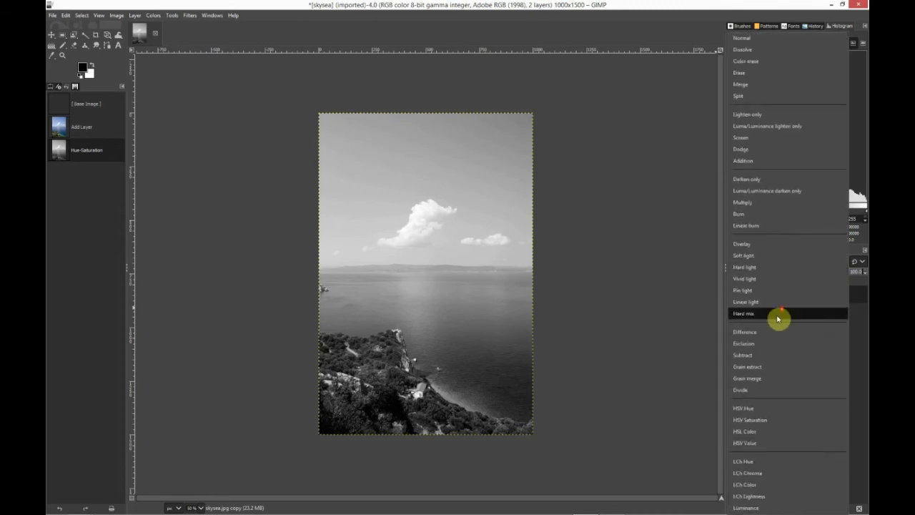
click(760, 433)
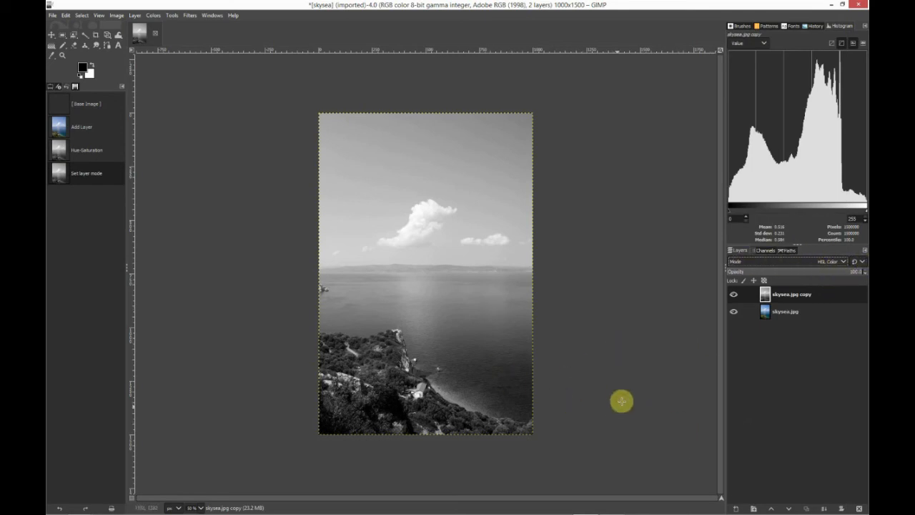
click(793, 313)
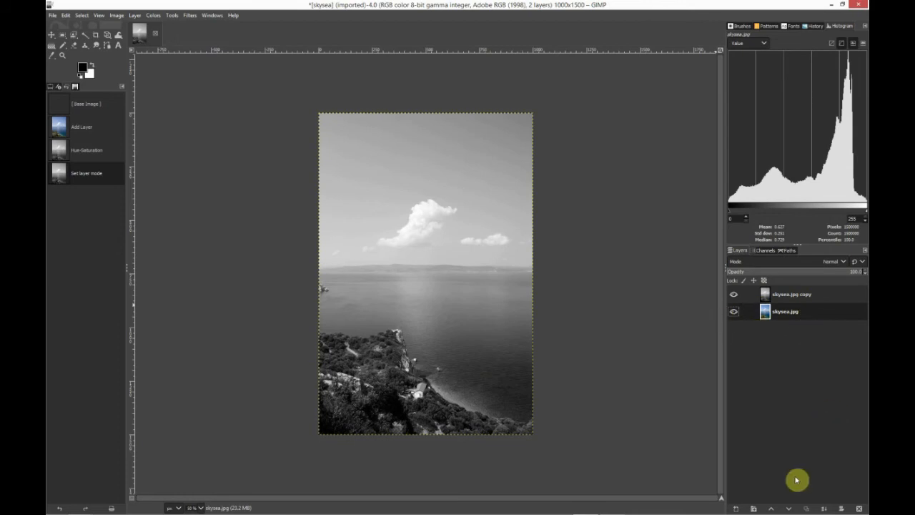
click(807, 509)
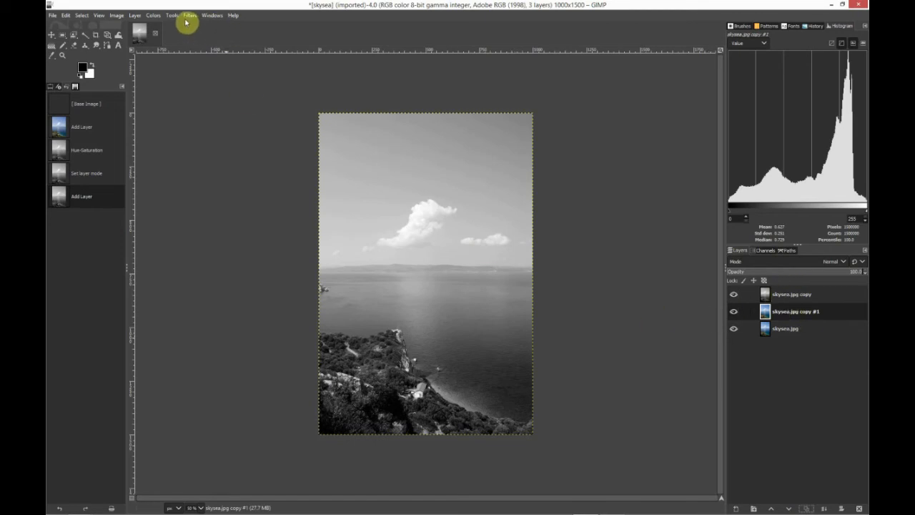
click(153, 16)
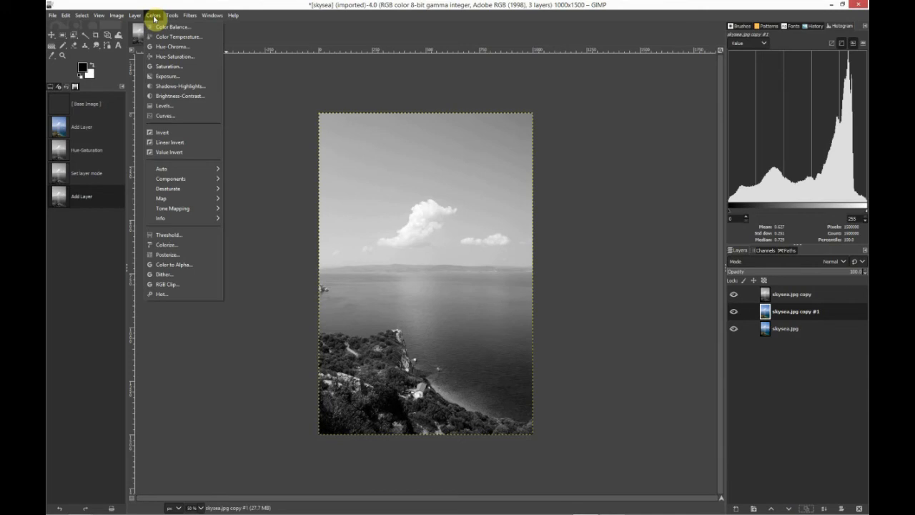
click(173, 58)
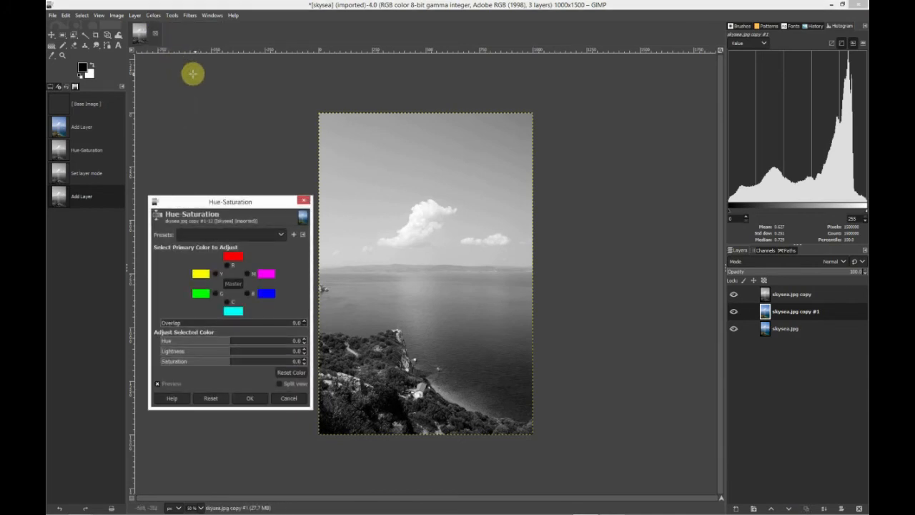
drag(202, 204, 200, 183)
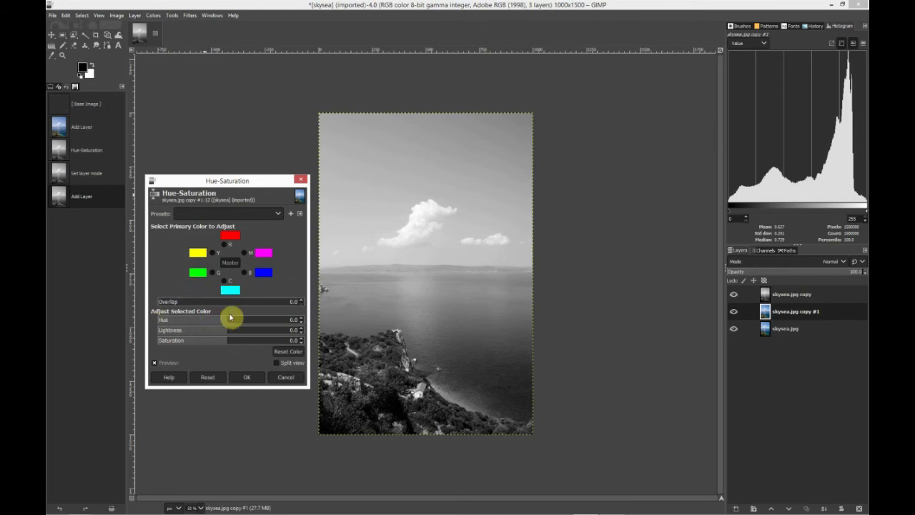
drag(226, 319, 198, 321)
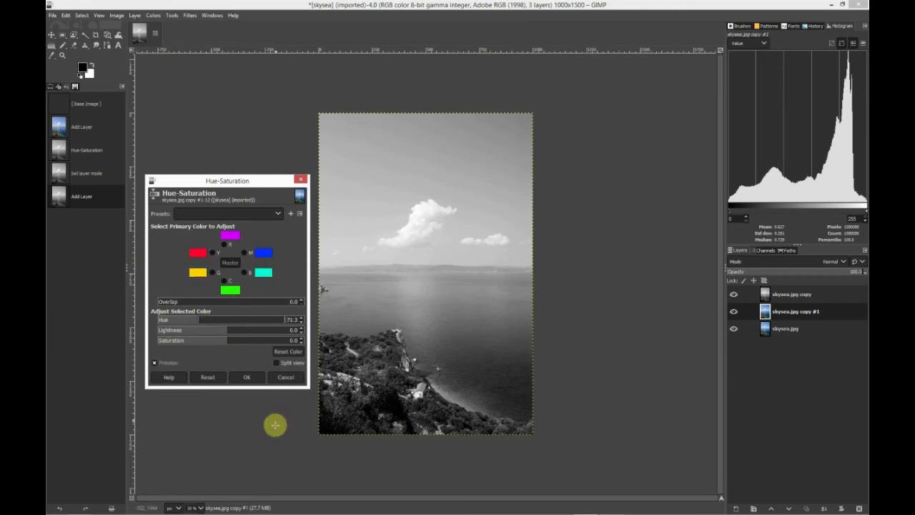
click(283, 381)
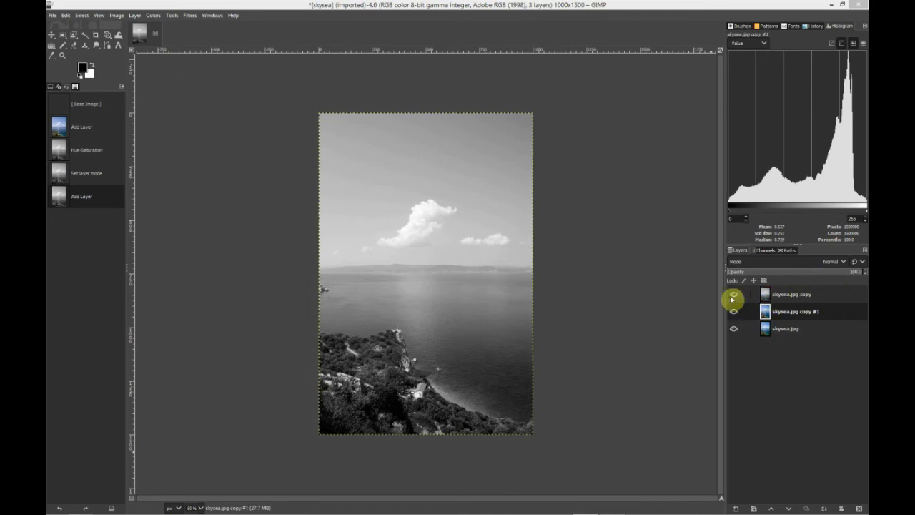
Set the blend mode of the middle layer, skysea.jpg copy #1, to LCh Color
mouse_move(779, 319)
mouse_down()
mouse_move(811, 327)
mouse_move(772, 319)
mouse_up()
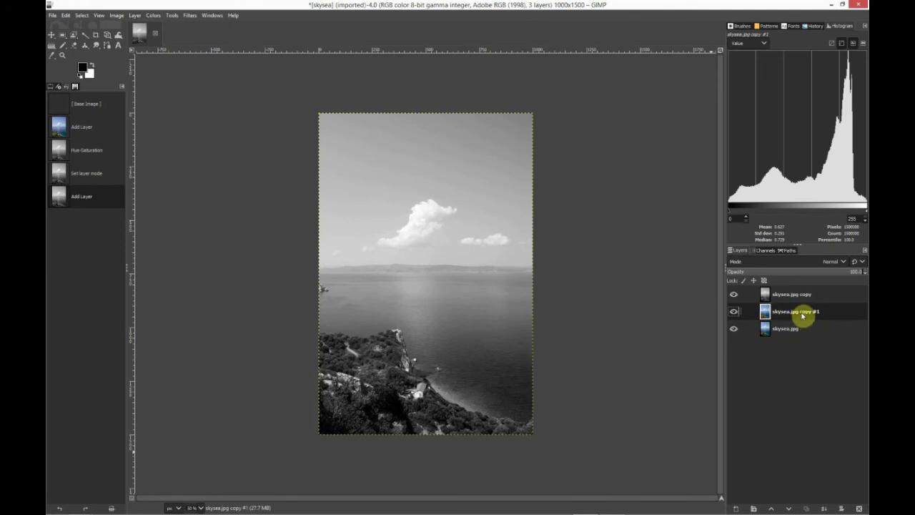
click(836, 263)
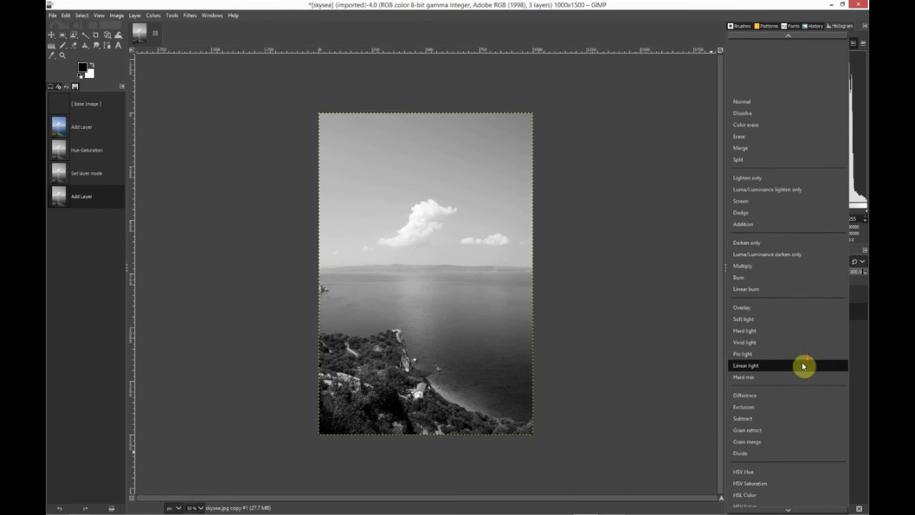
scroll(802, 376, down, 3)
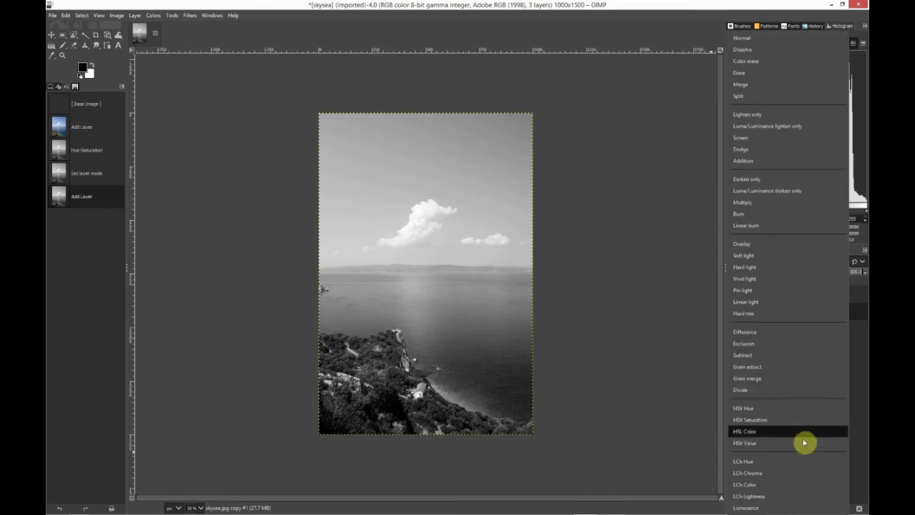
click(760, 490)
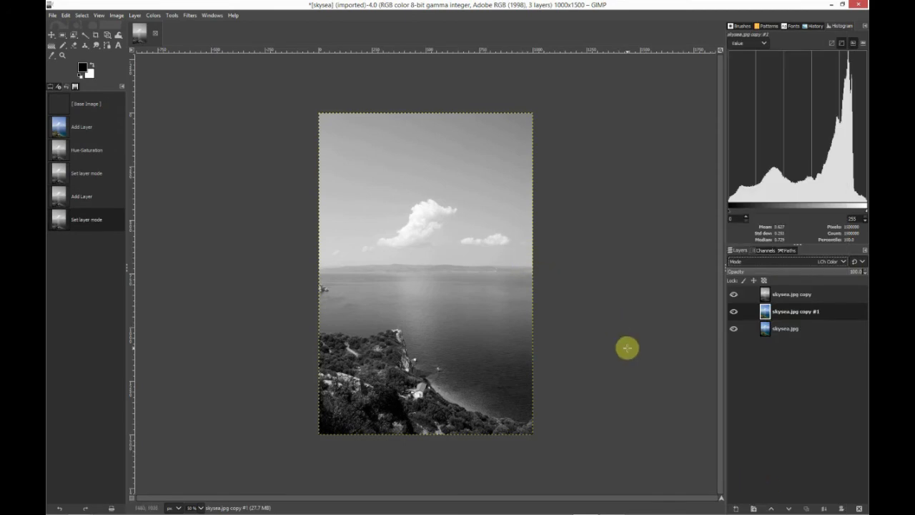
Start a Hue-Saturation adjustment on the middle layer, try different master hues, and set the master hue to about -7.7
click(153, 15)
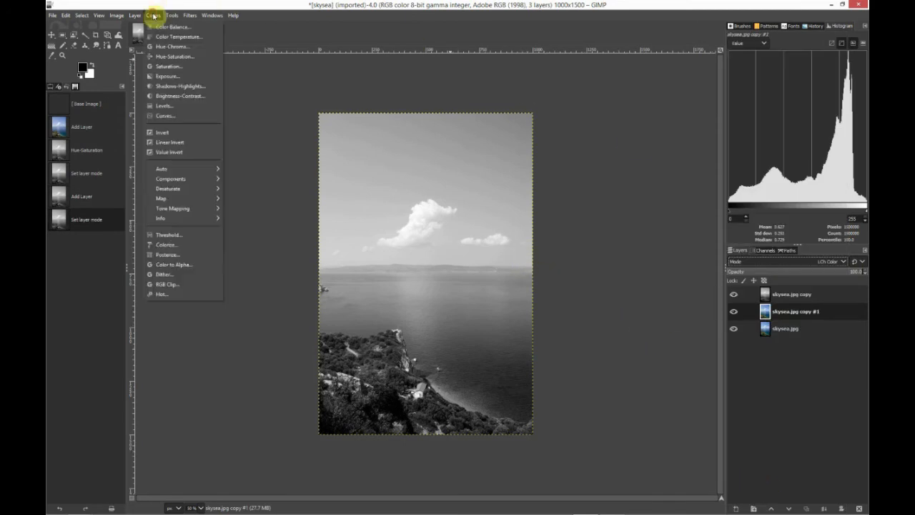
click(163, 56)
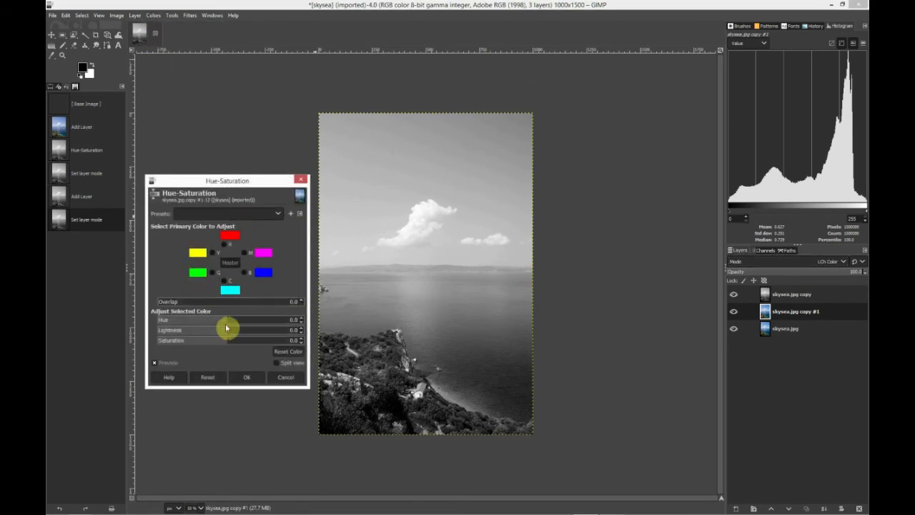
drag(226, 321, 245, 325)
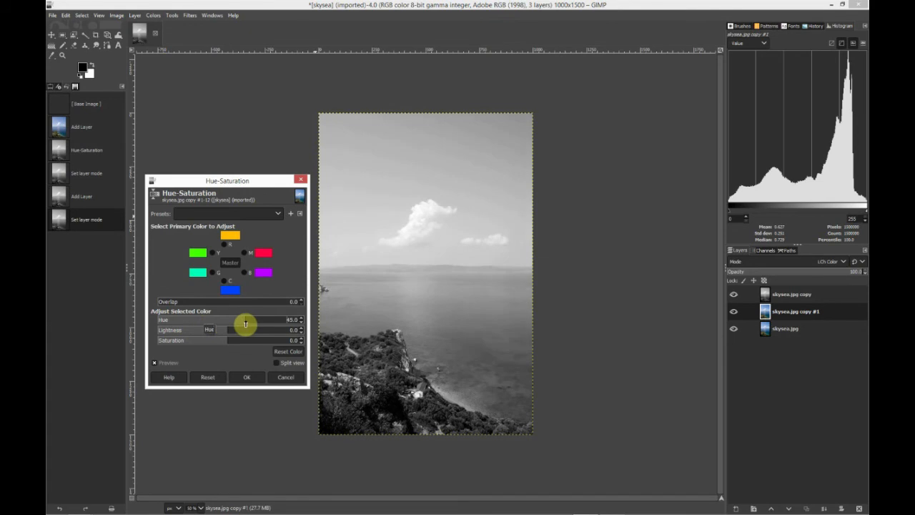
mouse_move(245, 324)
mouse_down()
mouse_move(227, 322)
mouse_move(243, 324)
mouse_up()
drag(243, 323, 207, 322)
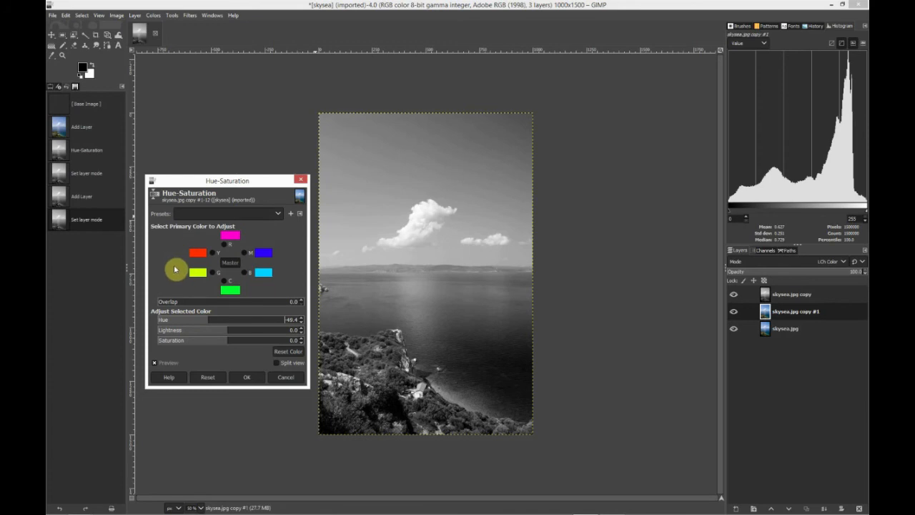
drag(207, 321, 230, 320)
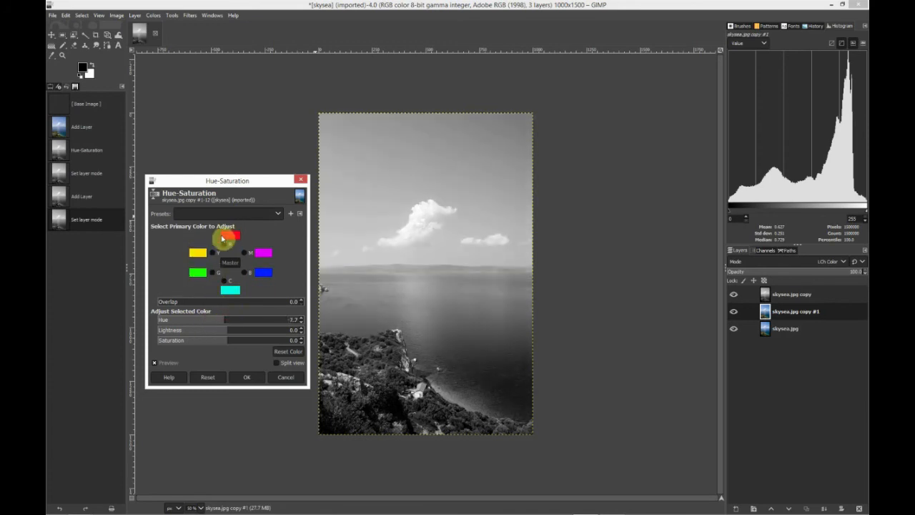
Set the red primary's hue to about -72 in the Hue-Saturation adjustment
click(226, 325)
drag(226, 320, 201, 320)
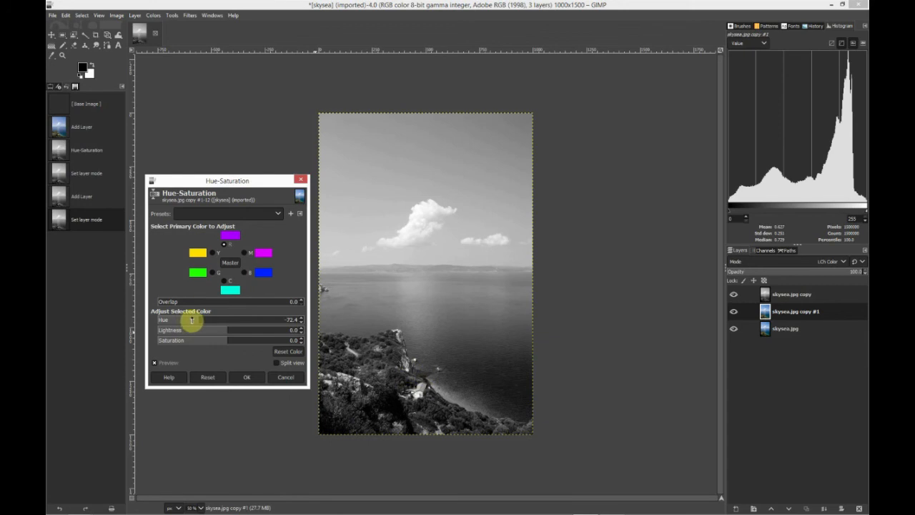
mouse_move(198, 320)
mouse_down()
mouse_move(246, 321)
mouse_move(199, 327)
mouse_up()
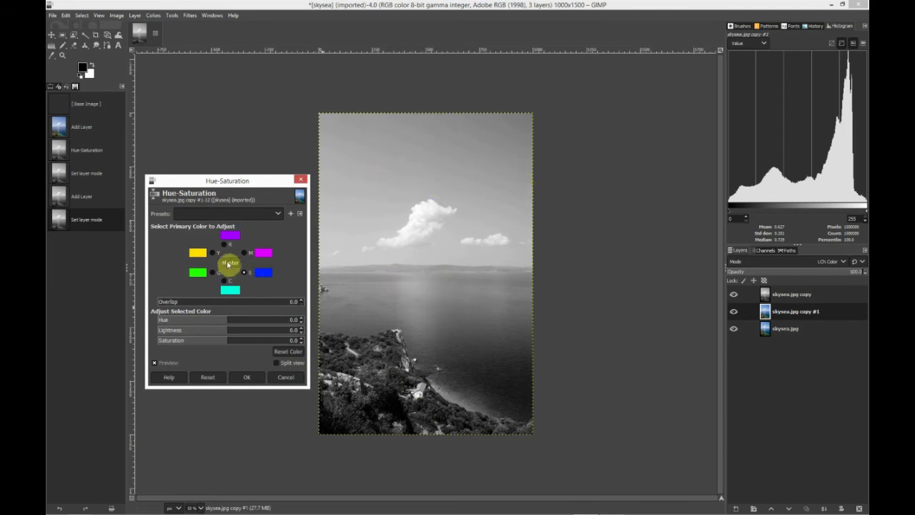
Set the blue primary's hue to about -153, lightness to about -1.2 and saturation to 14 to darken the sky
drag(229, 325, 164, 319)
drag(226, 331, 238, 346)
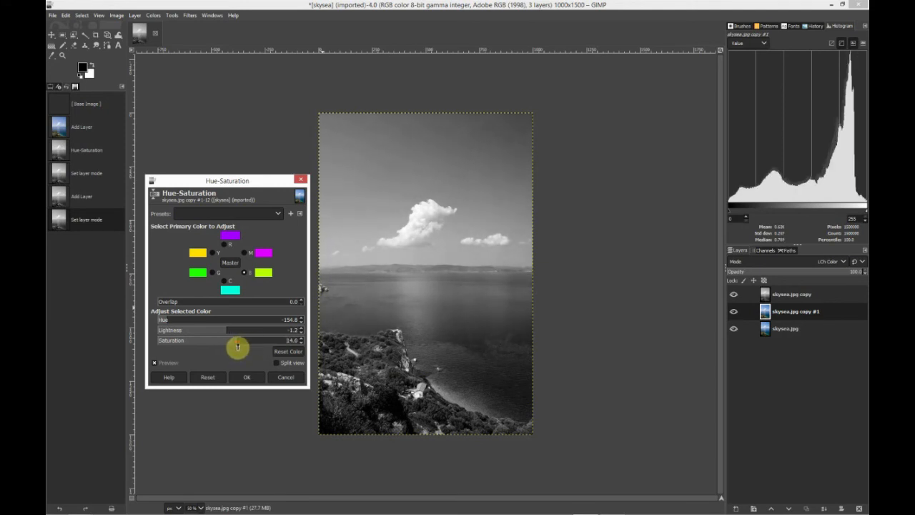
click(368, 145)
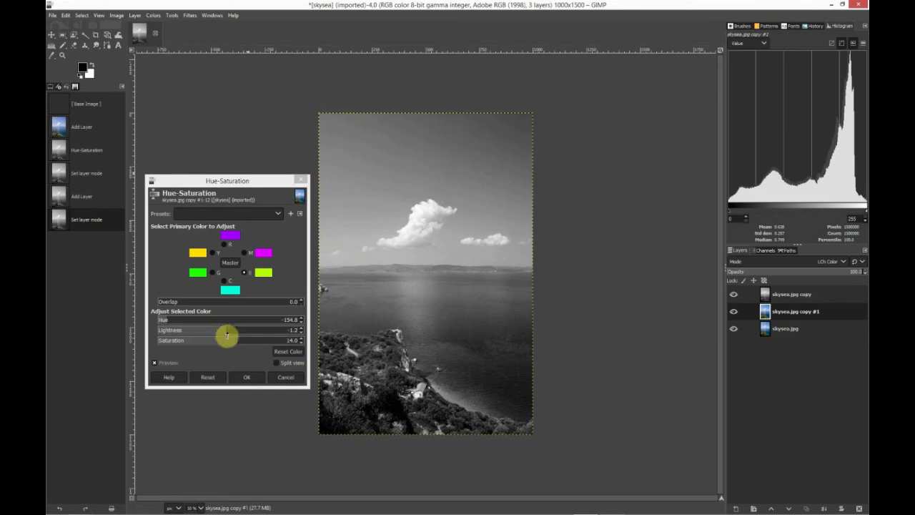
click(165, 321)
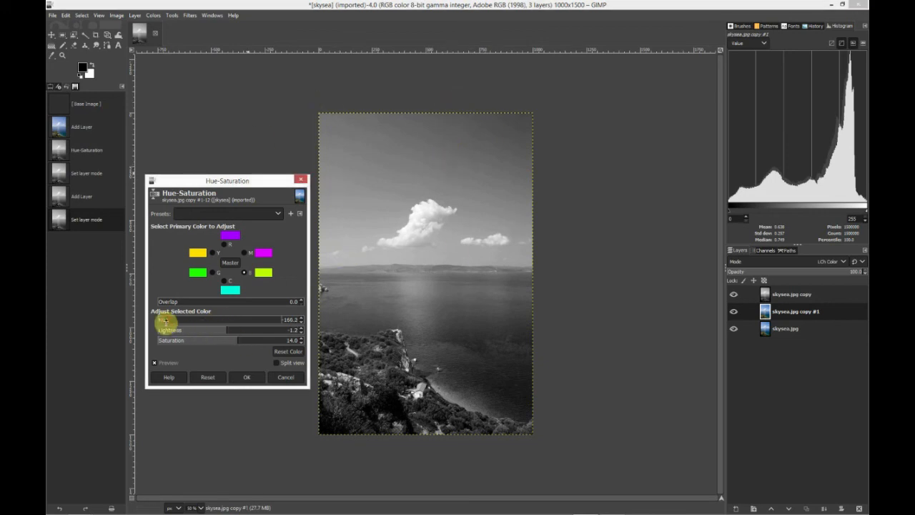
mouse_move(171, 322)
mouse_down()
mouse_move(231, 255)
mouse_move(180, 321)
mouse_move(189, 321)
mouse_move(173, 322)
mouse_up()
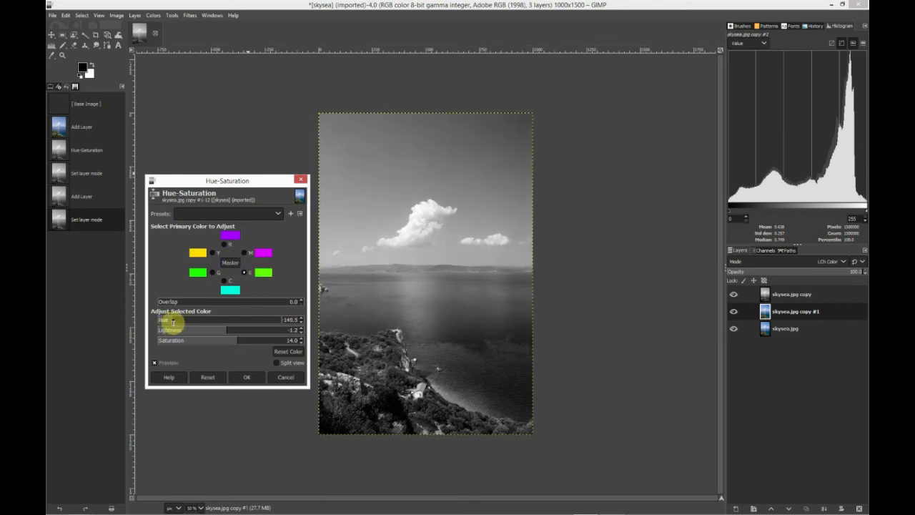
Set the green primary's hue to -56 and saturation to 14, and shift the yellow primary's hue to pink
click(212, 272)
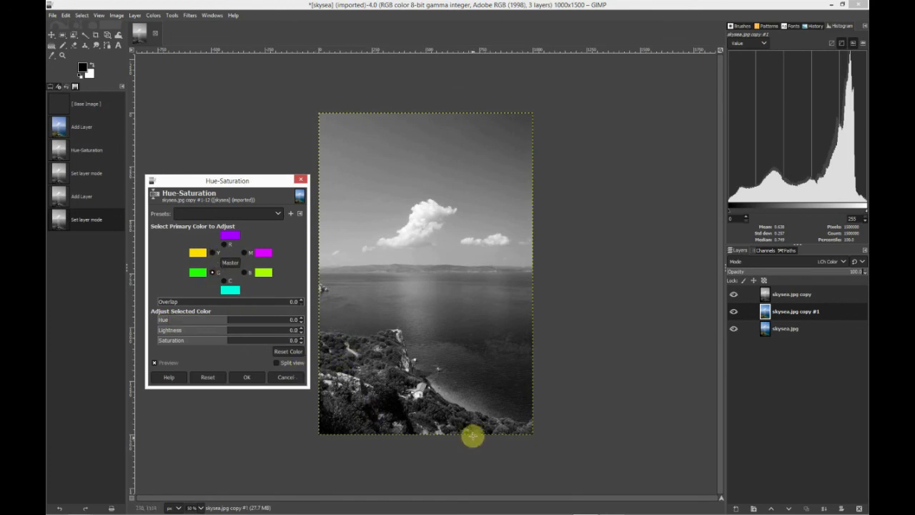
drag(235, 323, 237, 344)
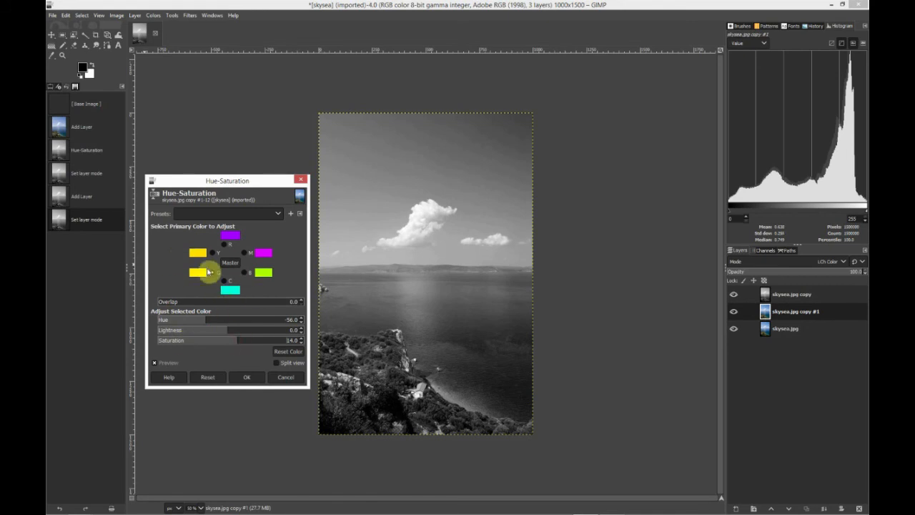
click(213, 253)
drag(224, 323, 187, 318)
drag(226, 344, 269, 343)
mouse_move(212, 339)
mouse_down()
mouse_move(169, 339)
mouse_move(226, 342)
mouse_up()
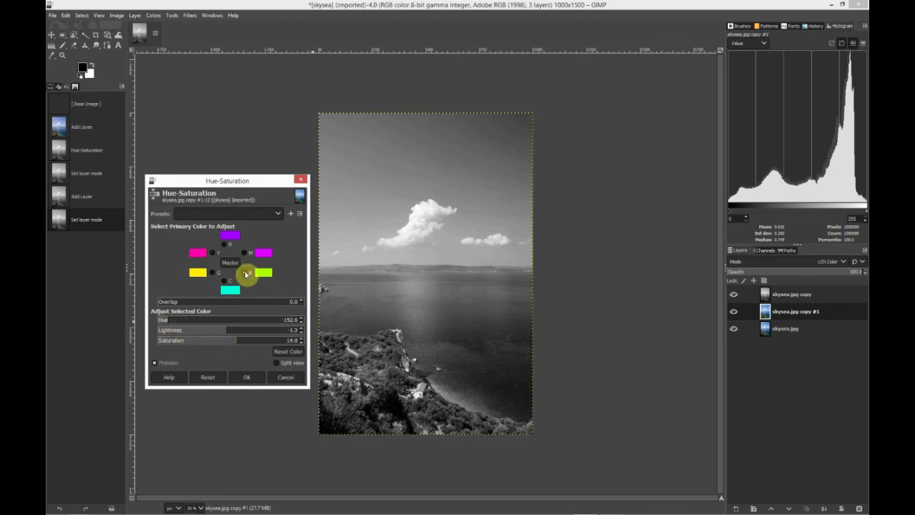
Set the cyan primary's hue to about -7.7 and apply the Hue-Saturation adjustment to the middle layer
click(228, 287)
mouse_move(225, 324)
mouse_down()
mouse_move(181, 322)
mouse_move(244, 325)
mouse_move(225, 325)
mouse_up()
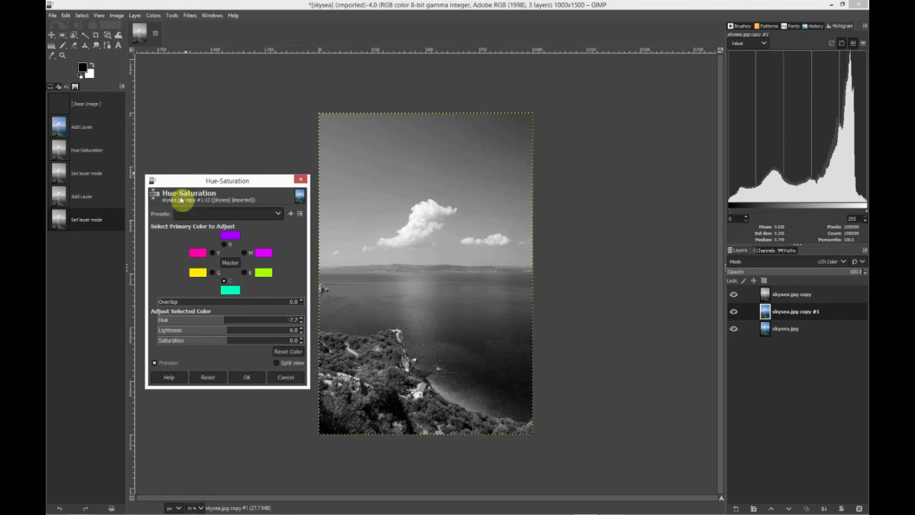
click(243, 378)
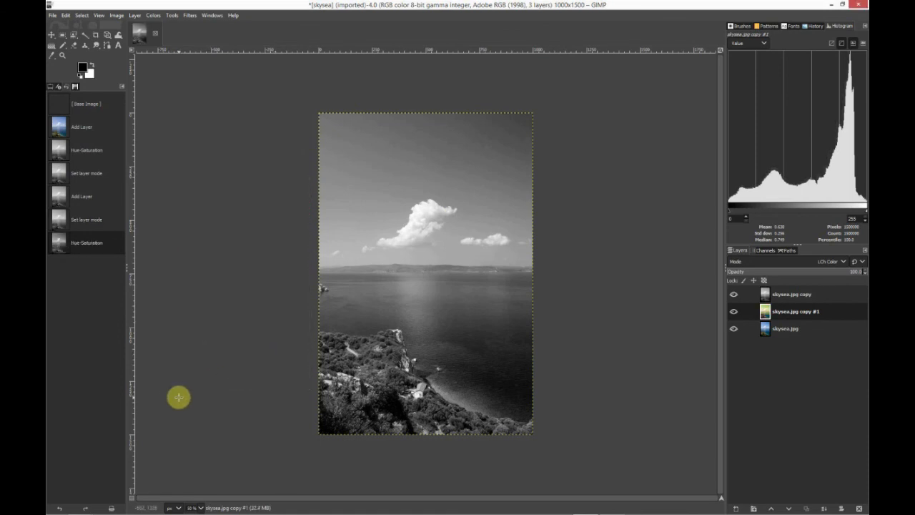
Hide the top black-and-white layer to inspect the recoloured middle layer, and show it again
click(734, 295)
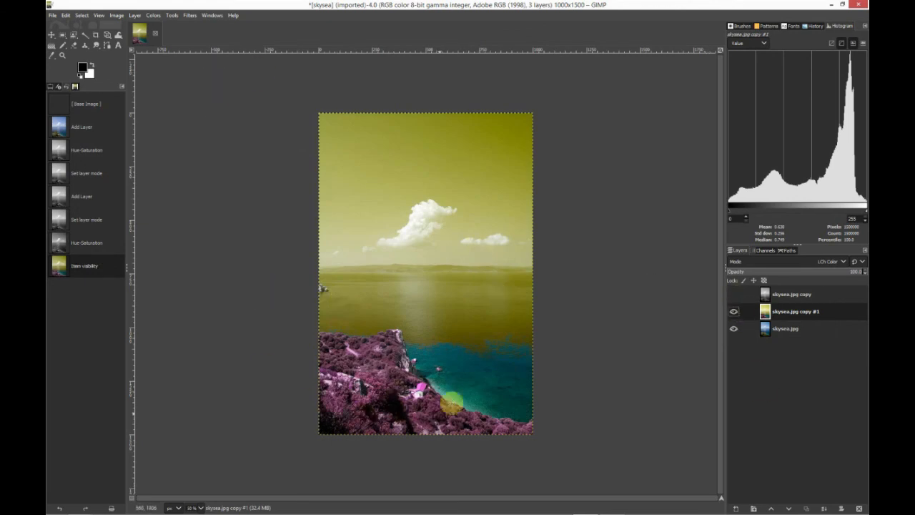
click(733, 294)
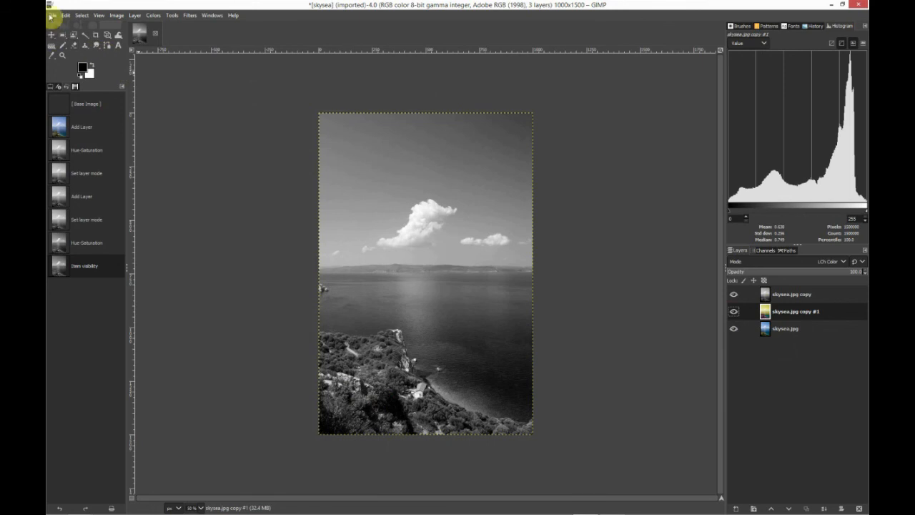
Flatten all the skysea layers into a single layer
click(51, 16)
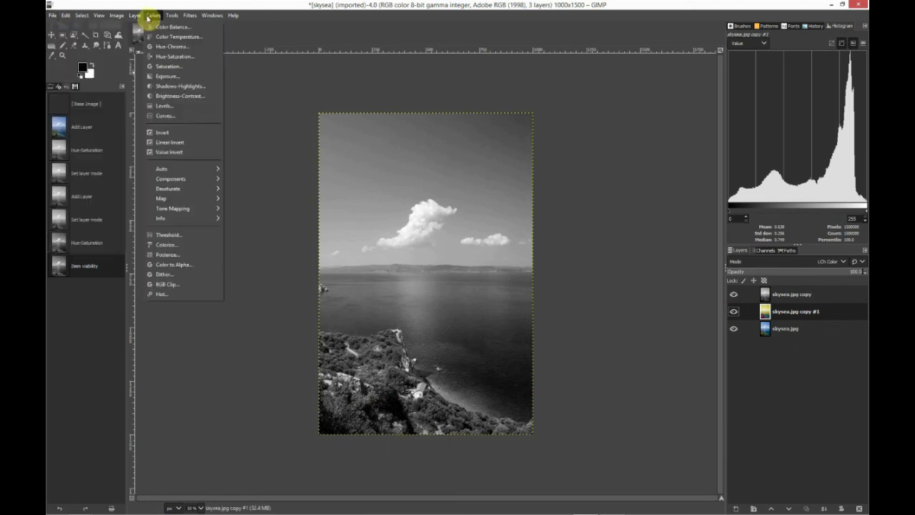
click(846, 358)
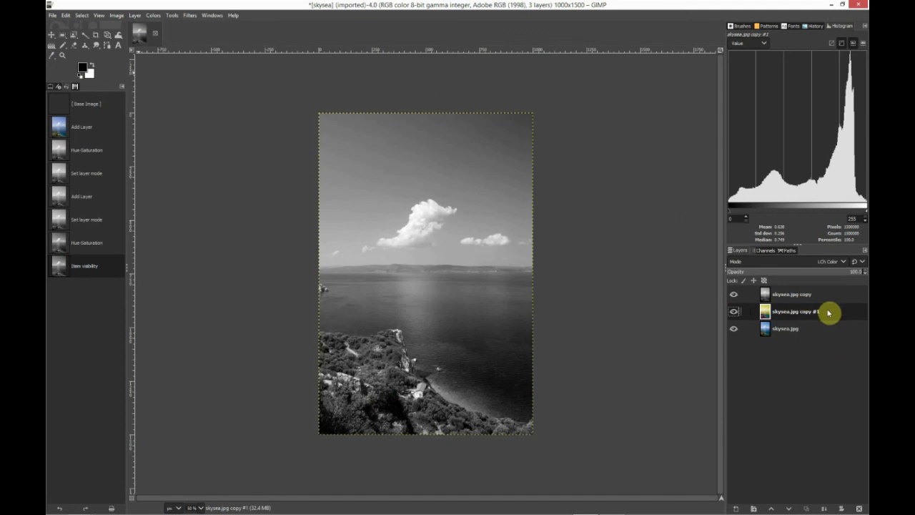
click(828, 296)
right_click(826, 298)
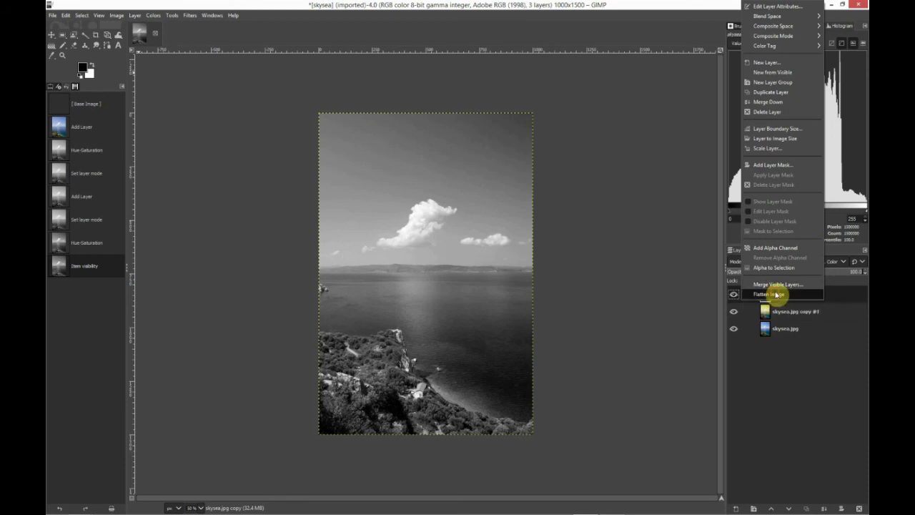
click(790, 295)
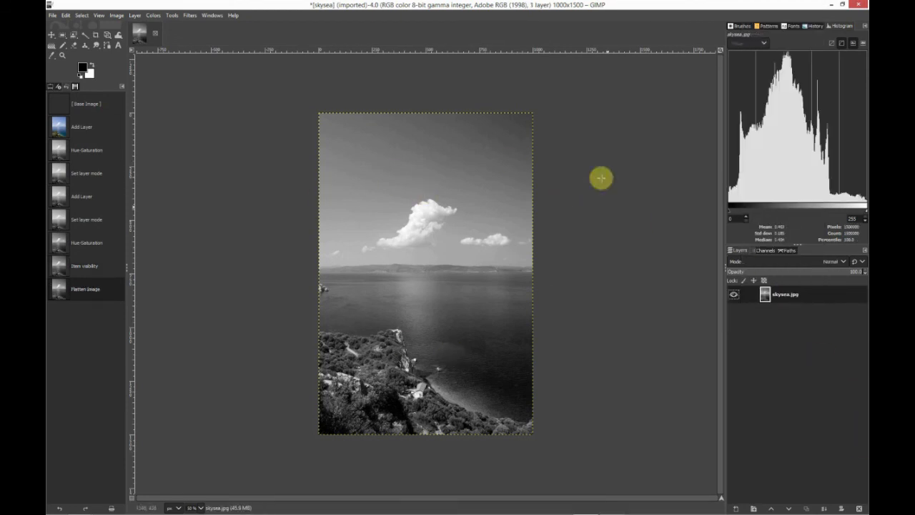
Export the flattened image to the Black&White folder as skysea_BlackandWhite.jpg, keeping the offered JPEG settings
click(53, 15)
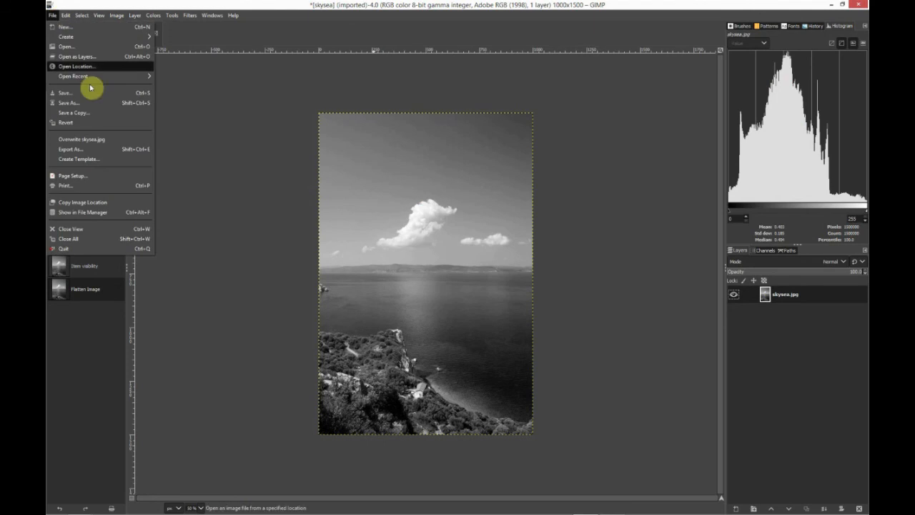
click(91, 151)
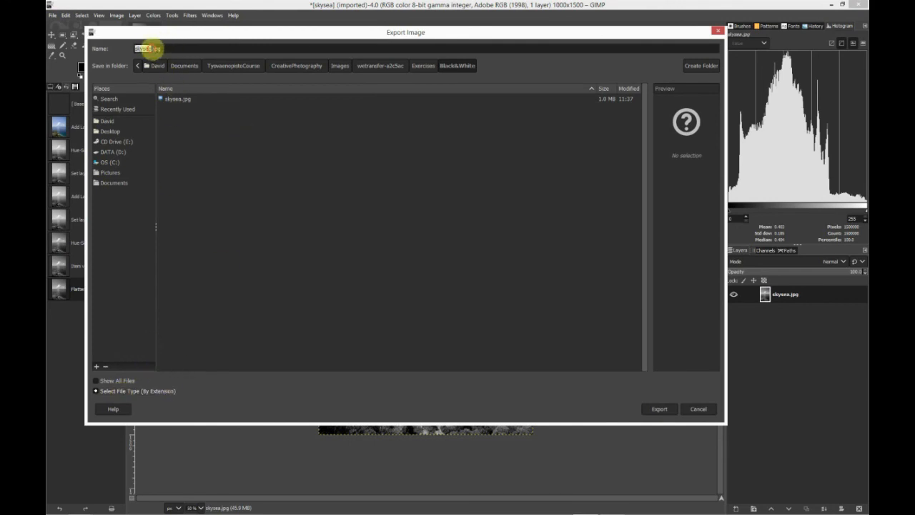
click(148, 48)
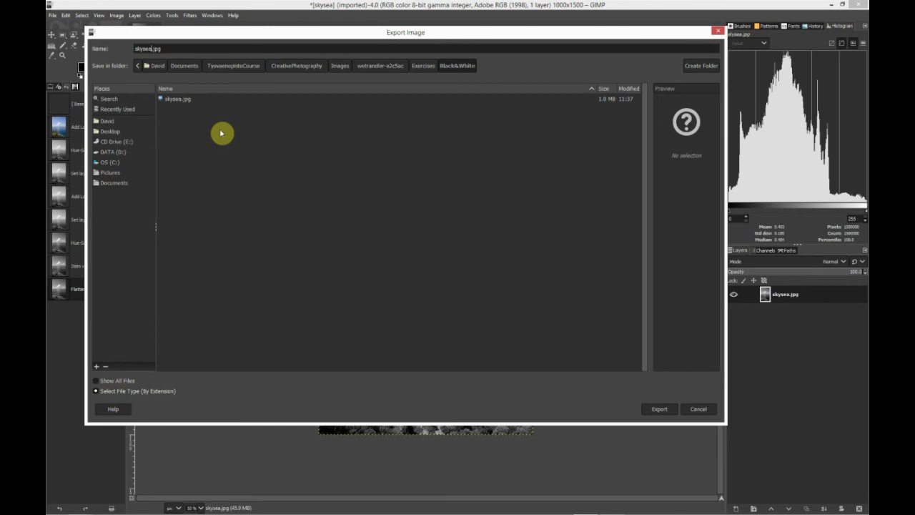
text(_)
text(Bla)
text(ck)
text(abd)
key(BackSpace)
key(BackSpace)
text(ndWhite)
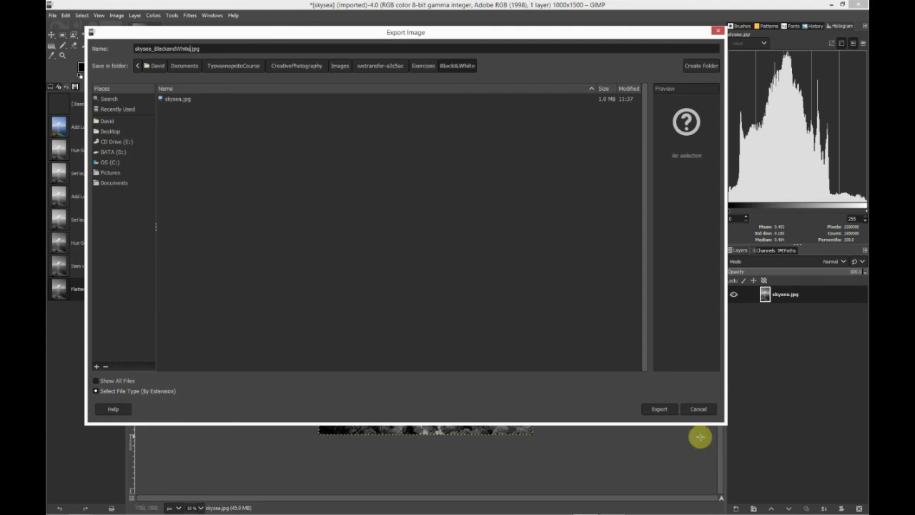
click(666, 409)
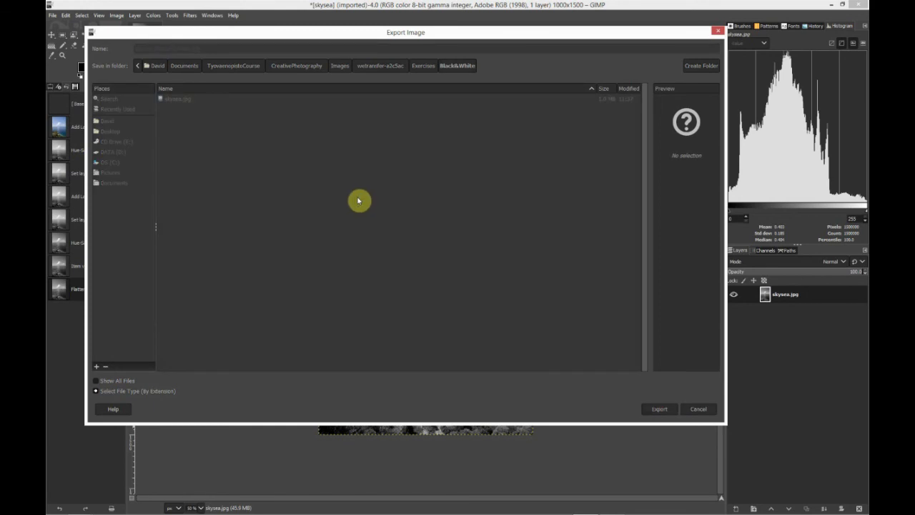
click(464, 355)
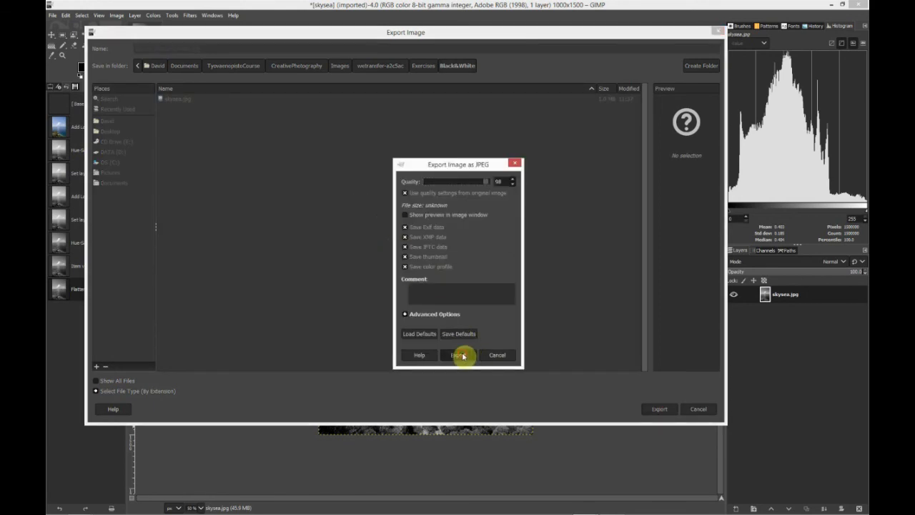